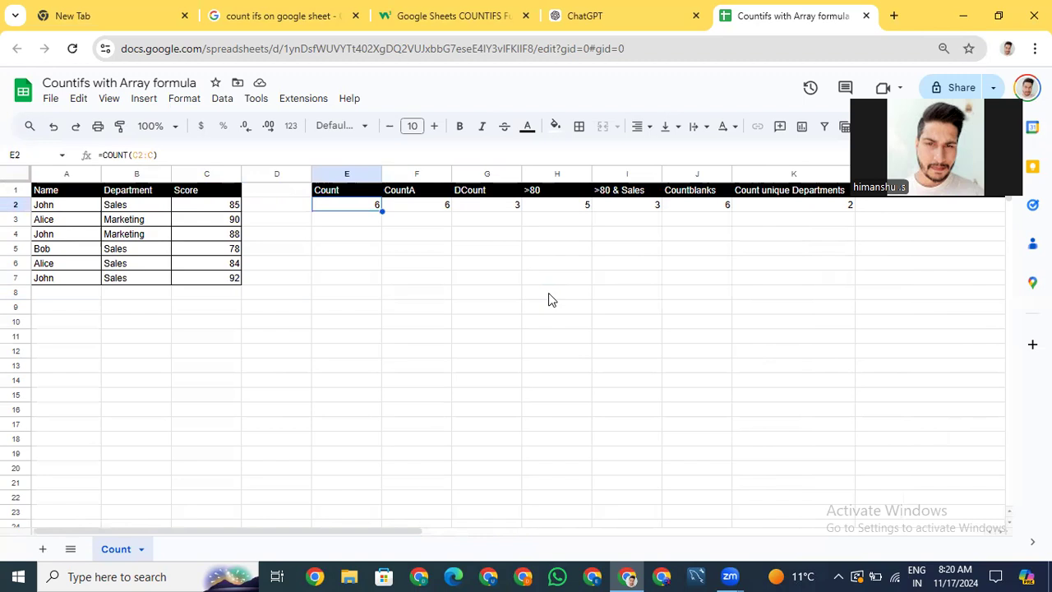
Examine the COUNTA formula in F2 and the Department range B2:B7 that it counts.
key(Right)
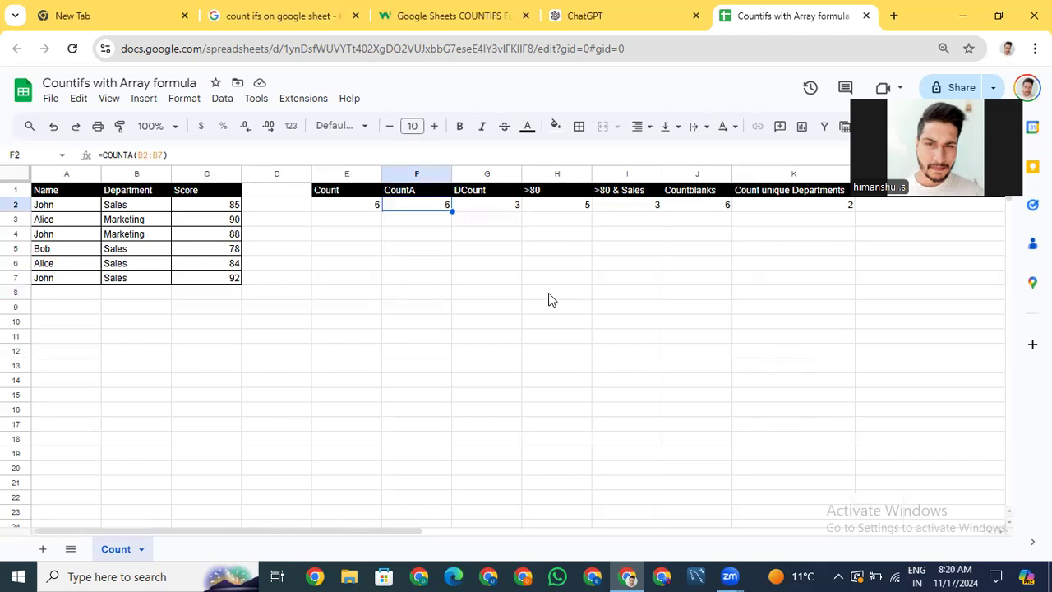
drag(152, 211, 148, 281)
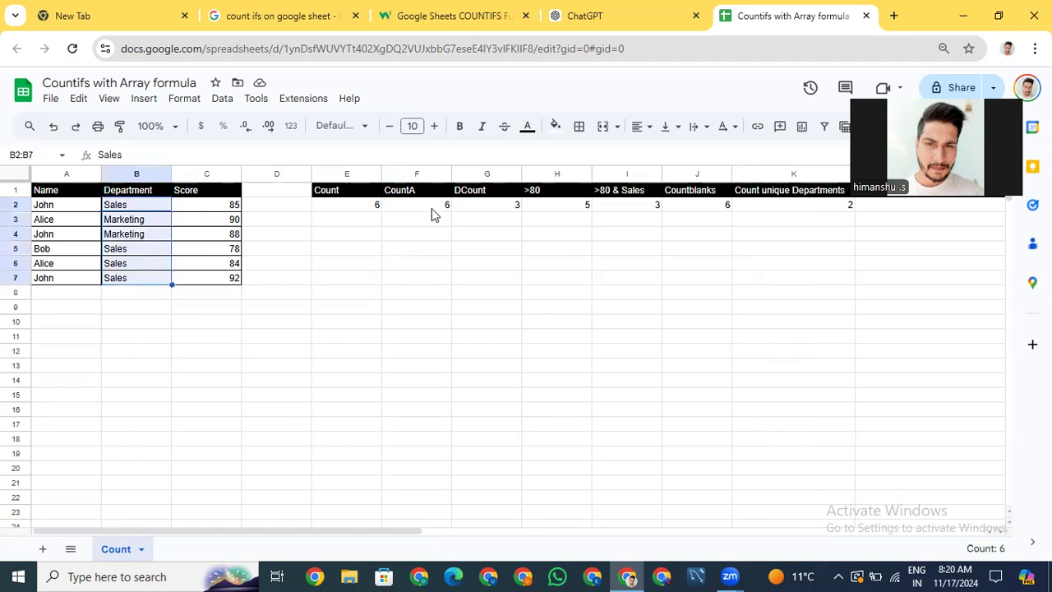
click(433, 208)
Examine the DCOUNT formula in G2 and look up its criteria range O2:P3.
click(489, 211)
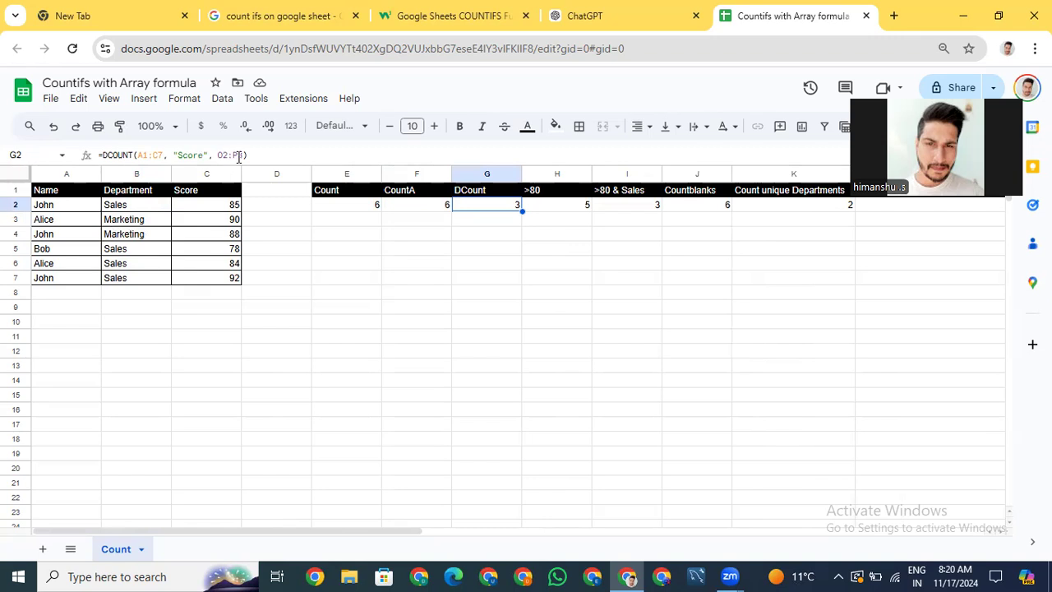
click(322, 265)
key(Right)
key(Right)
key(Right)
key(Right)
key(Right)
key(Right)
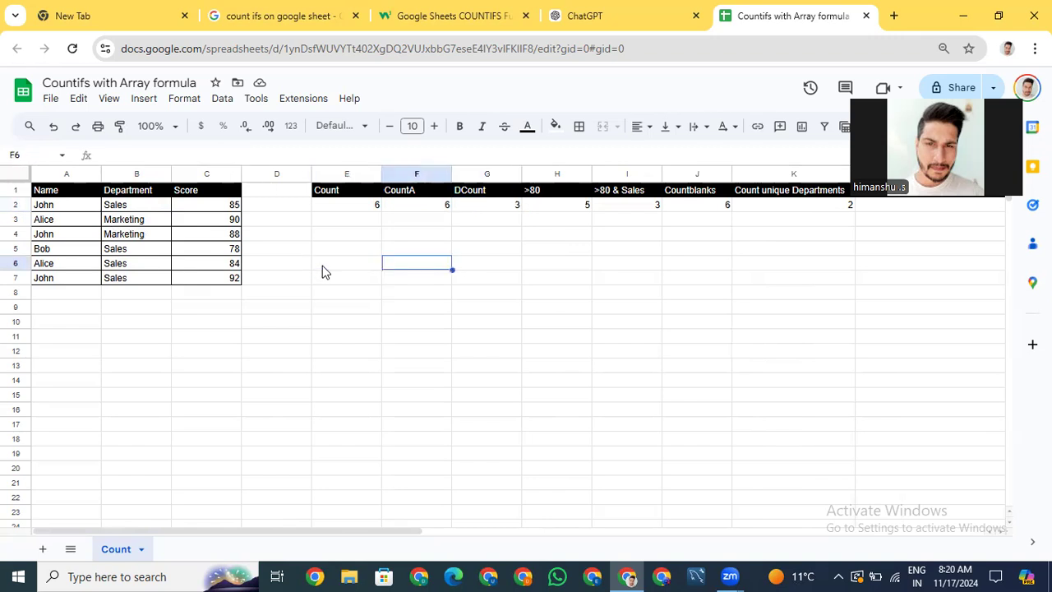
key(Right)
key(Right)
key(Right)
key(Right)
key(Right)
key(Right)
key(Right)
key(Right)
key(Right)
key(Left)
key(Left)
key(Left)
key(Left)
key(Left)
key(Left)
key(Left)
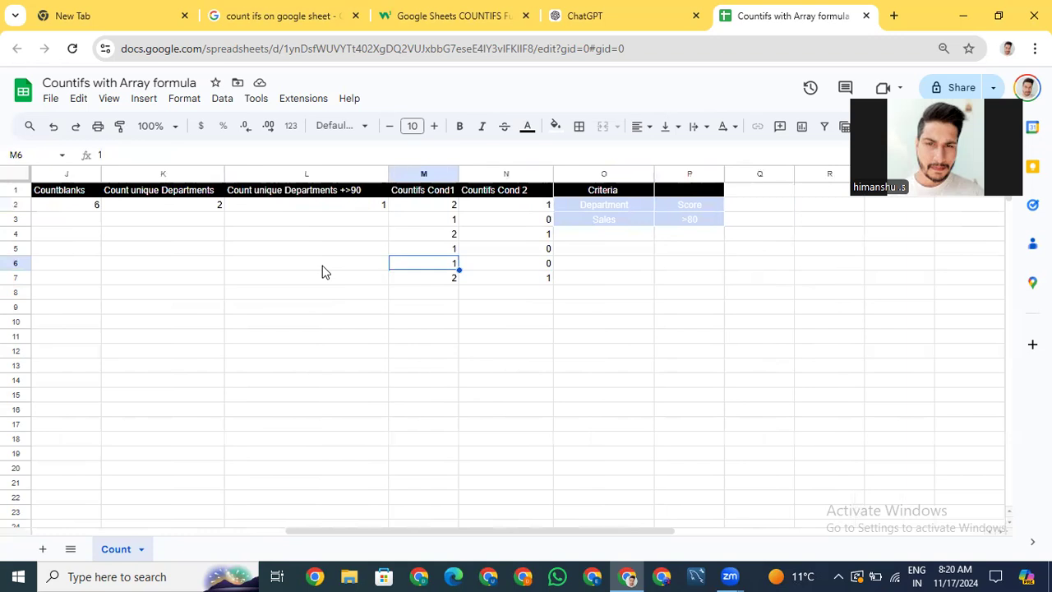
key(Right)
key(Up)
key(Right)
key(Up)
key(Up)
key(Right)
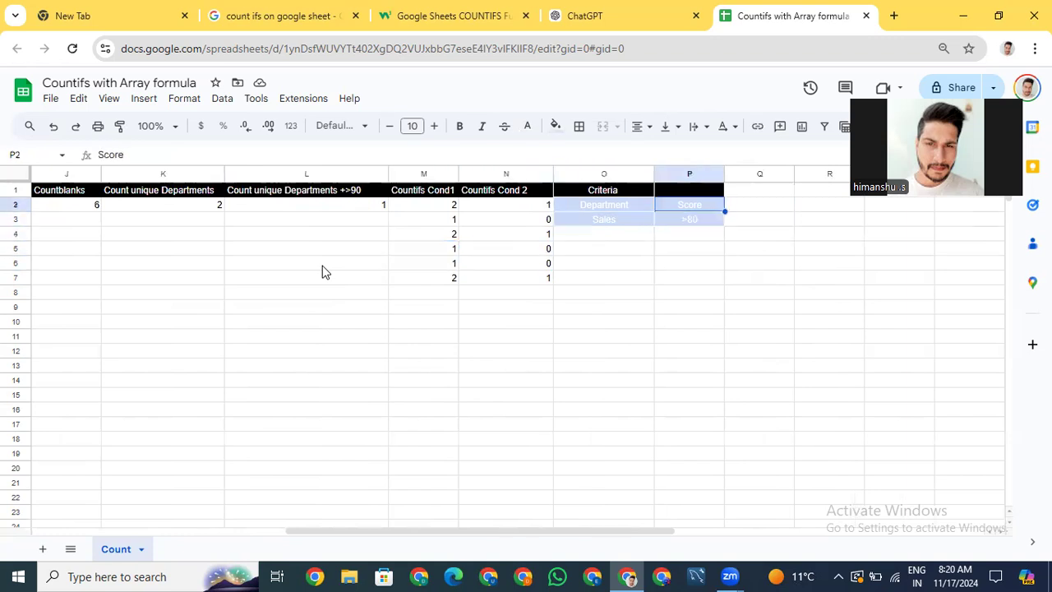
Return to G2 and review how the DCOUNT formula combines its data range, Score field and criteria.
key(Left)
key(Left)
key(Left)
key(Home)
key(Right)
key(Right)
key(Right)
key(Right)
key(Right)
key(Right)
key(Up)
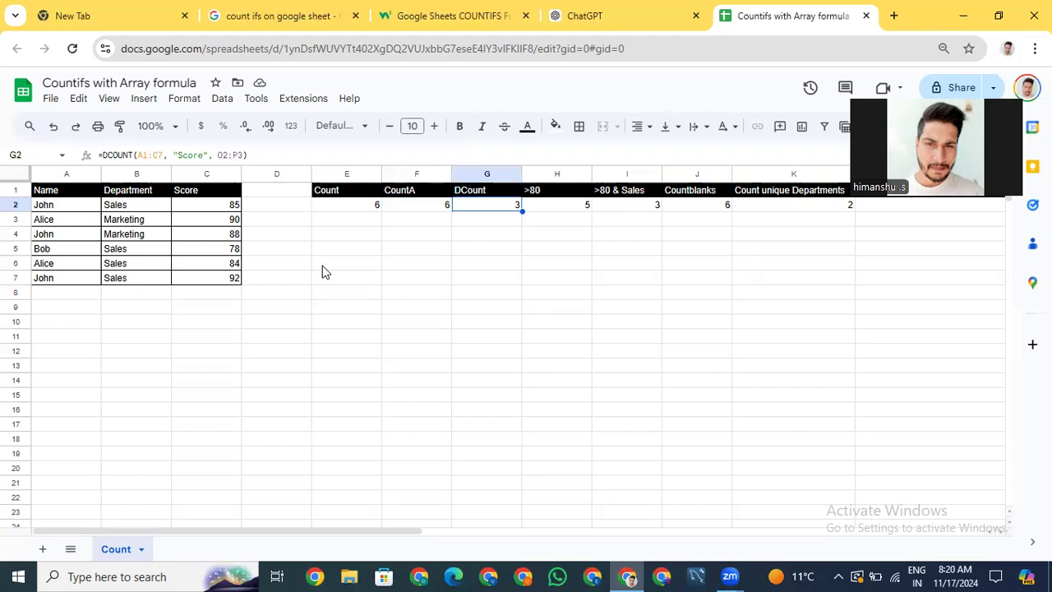
Examine the COUNTIF, COUNTIFS and COUNTBLANK formulas in H2:J2, including the range D2:D7 checked for blanks.
key(Right)
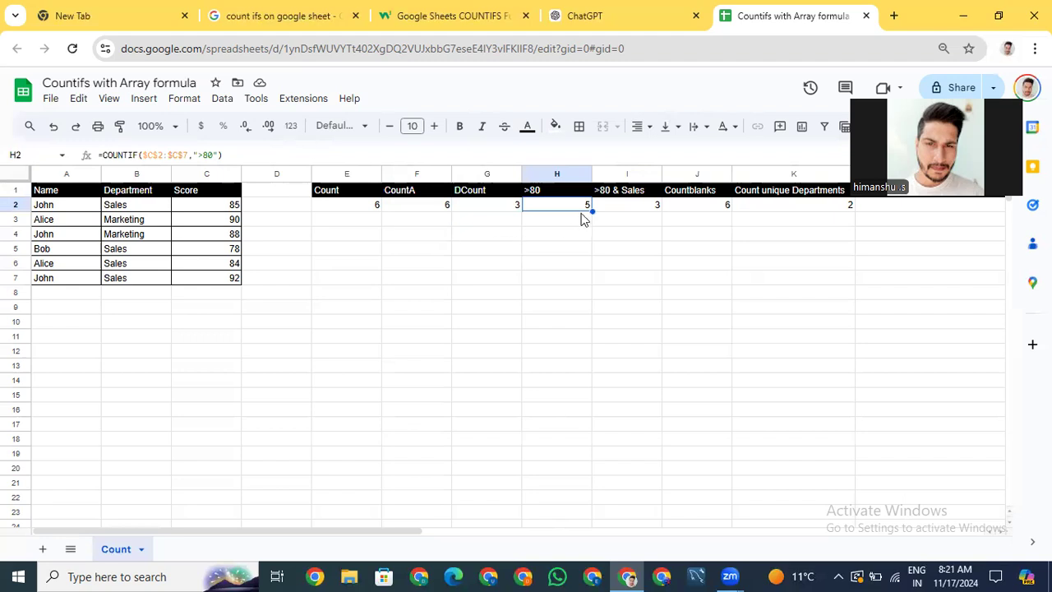
key(Right)
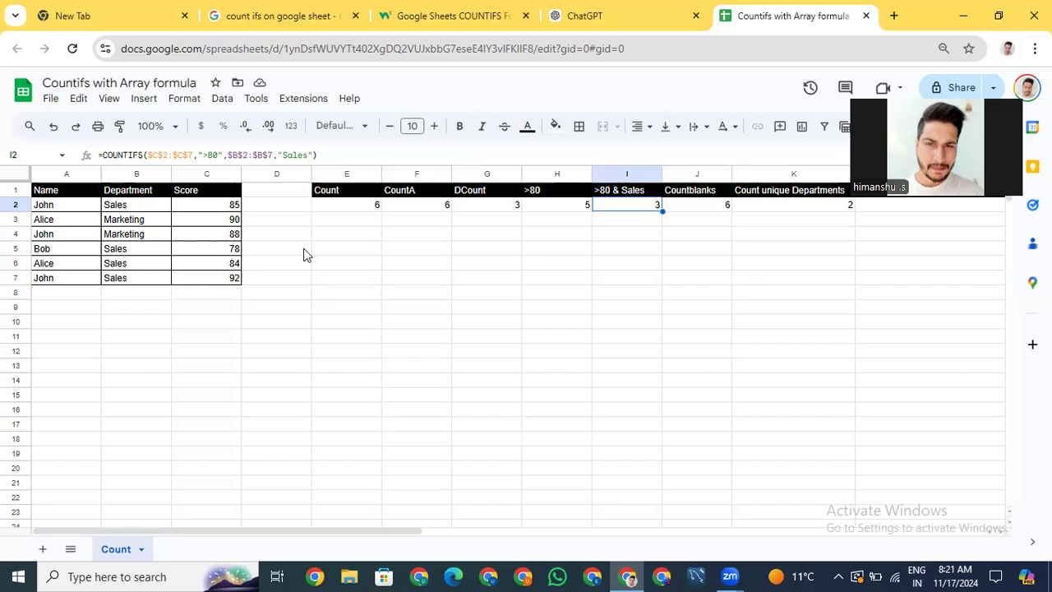
key(Right)
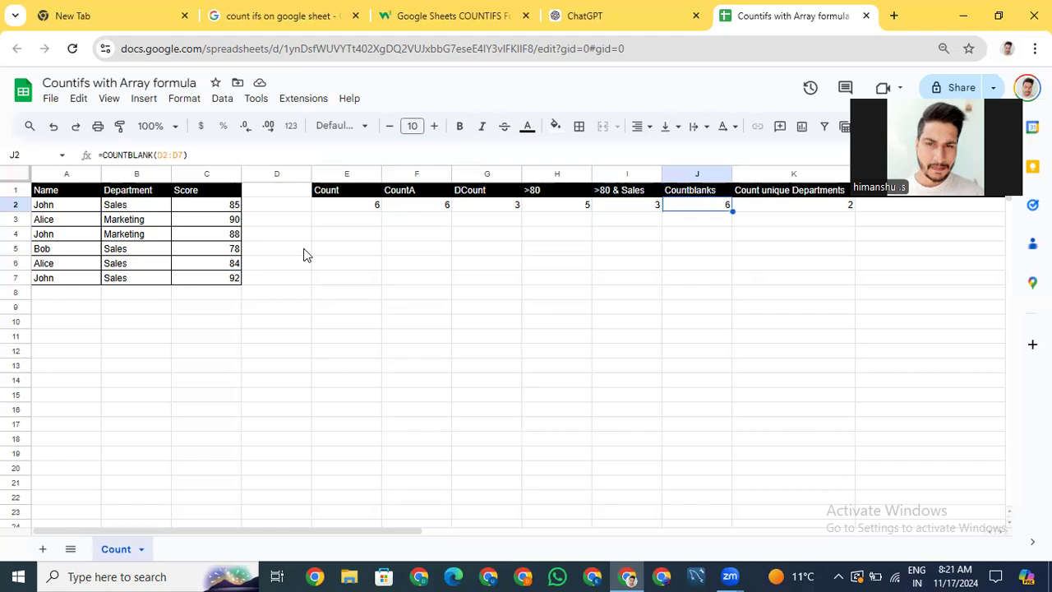
drag(279, 215, 285, 282)
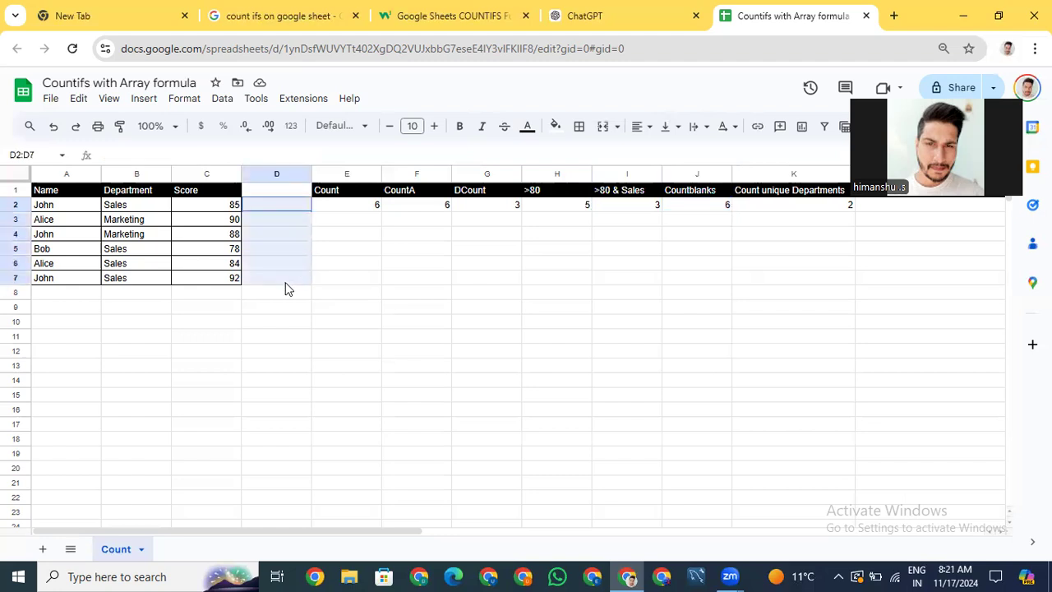
click(711, 209)
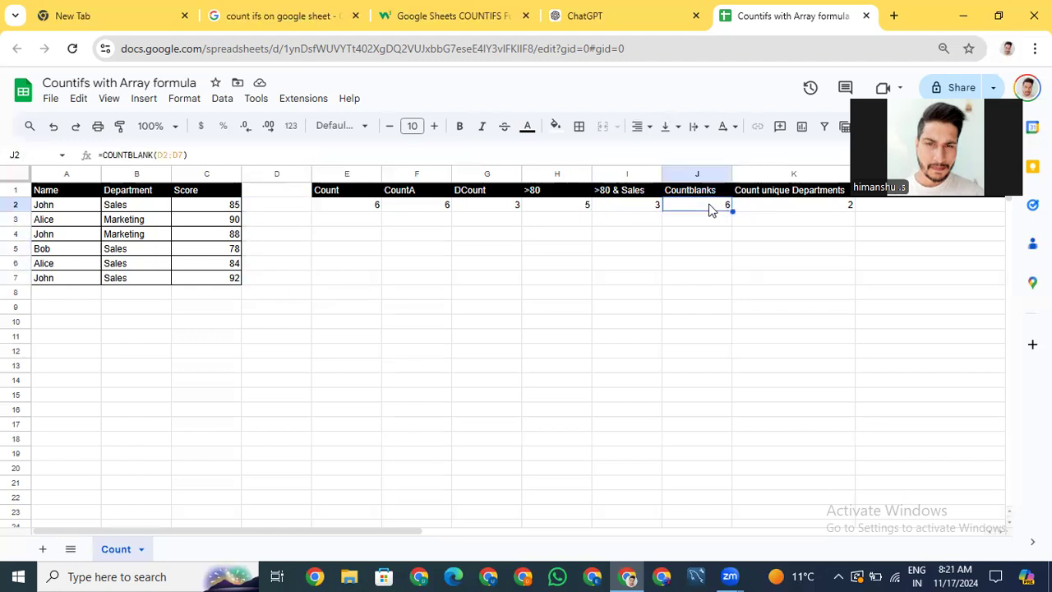
Examine the COUNTUNIQUE formula in K2 and the COUNTUNIQUEIFS formula in L2.
key(Right)
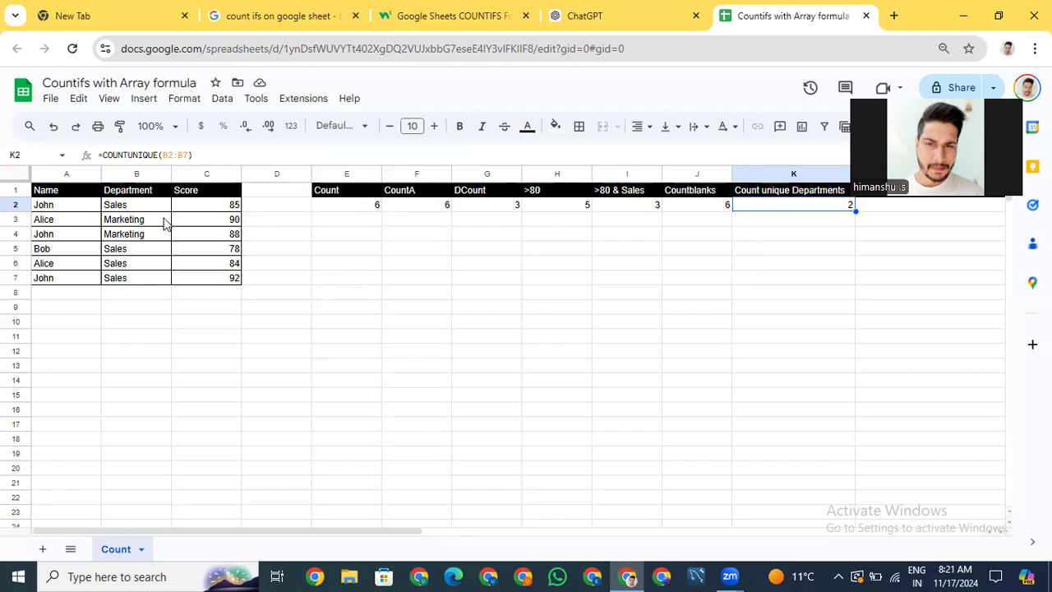
key(Right)
key(Right)
key(Left)
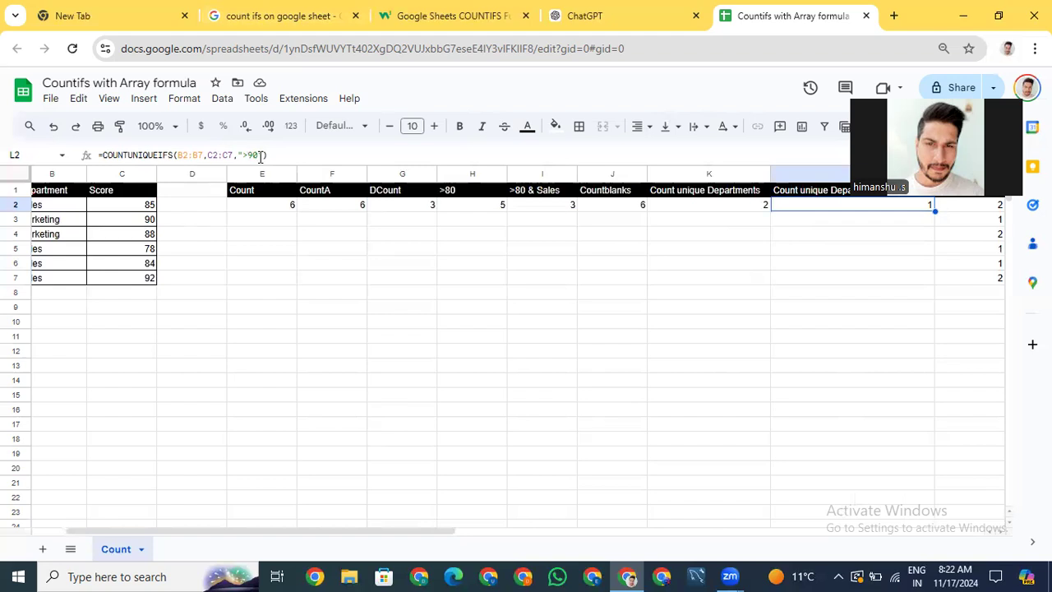
Examine the array formula with COUNTIFS in M2 under the Countifs Cond1 heading.
key(Right)
key(Right)
key(Right)
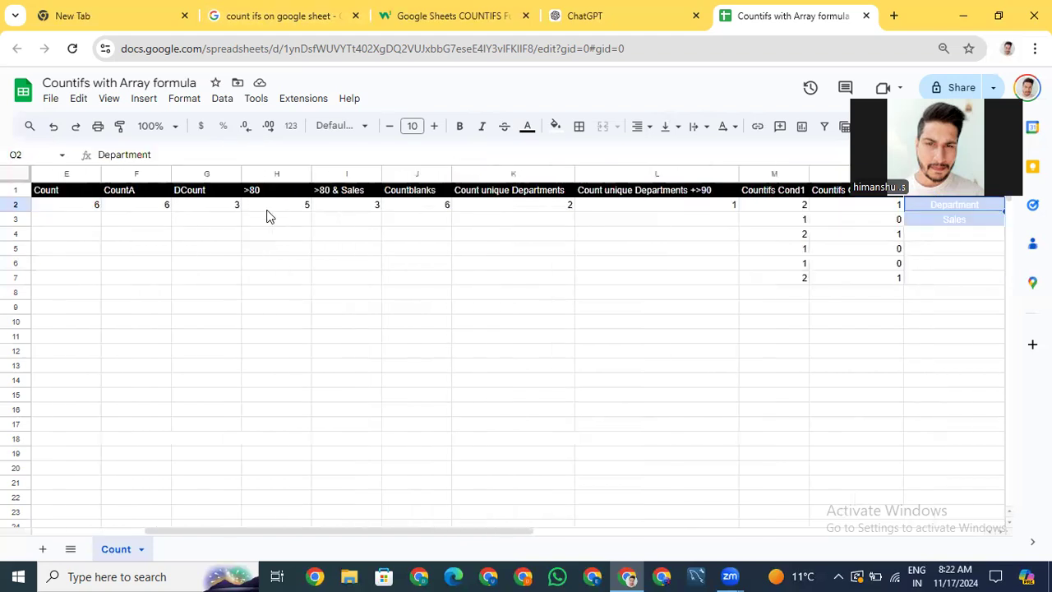
key(Left)
key(Left)
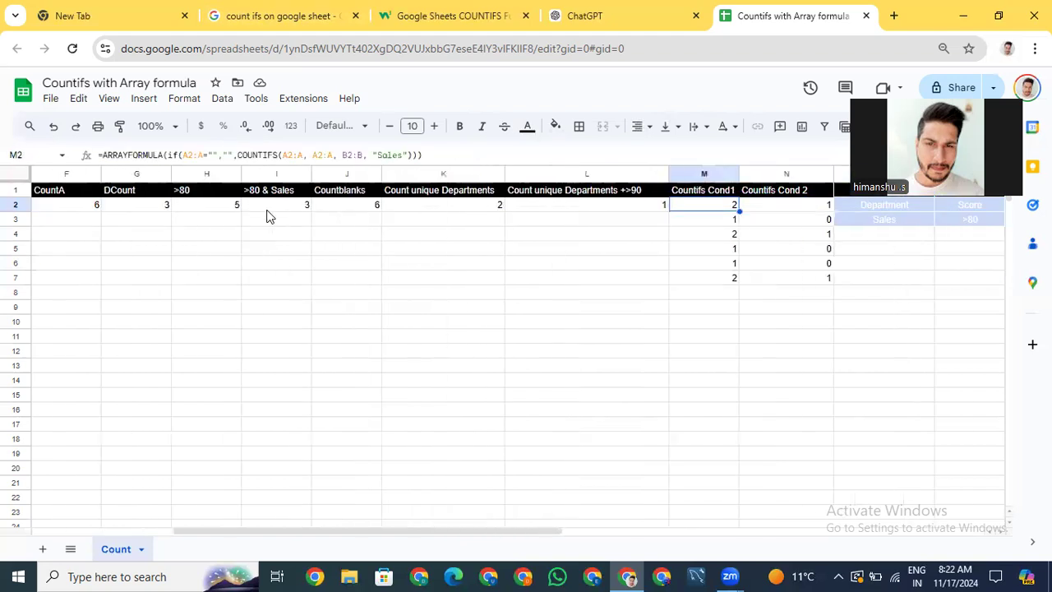
key(Up)
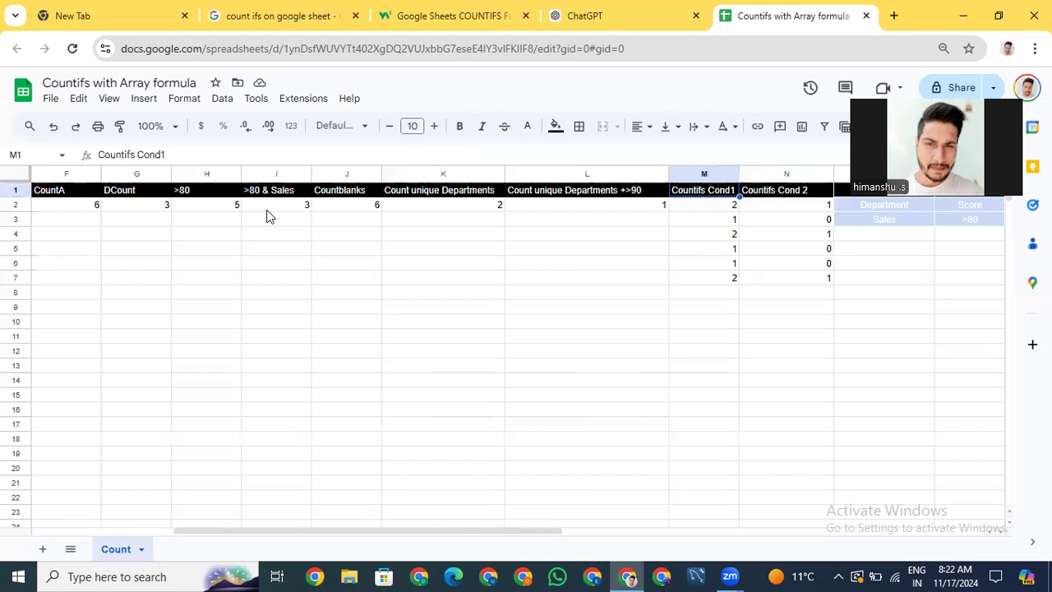
key(Down)
key(Right)
key(Left)
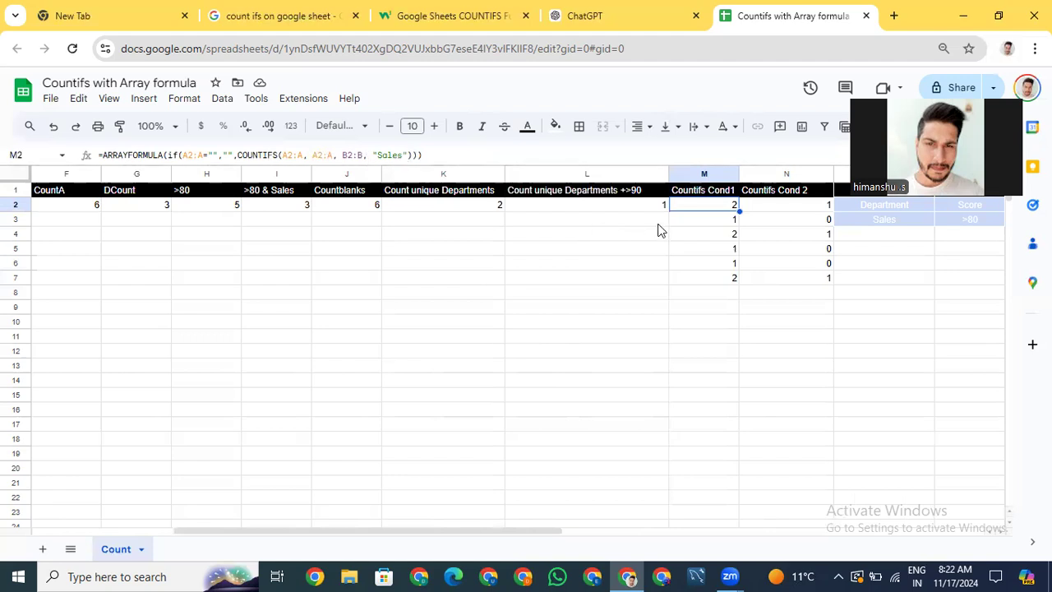
Check the Name and Department source columns used by the Countifs Cond1 formula, down to row 7.
key(Left)
key(Left)
key(Left)
key(Left)
key(Left)
key(Left)
key(Left)
key(Left)
key(Left)
key(Left)
key(Left)
key(Left)
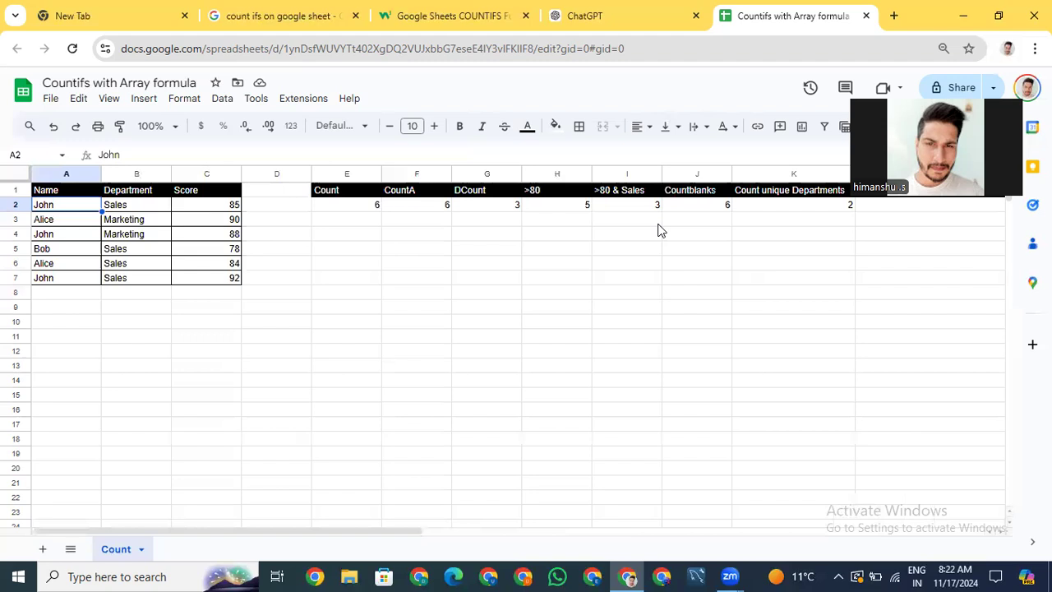
key(Right)
key(Right)
key(Right)
key(Right)
key(Right)
key(Right)
key(Right)
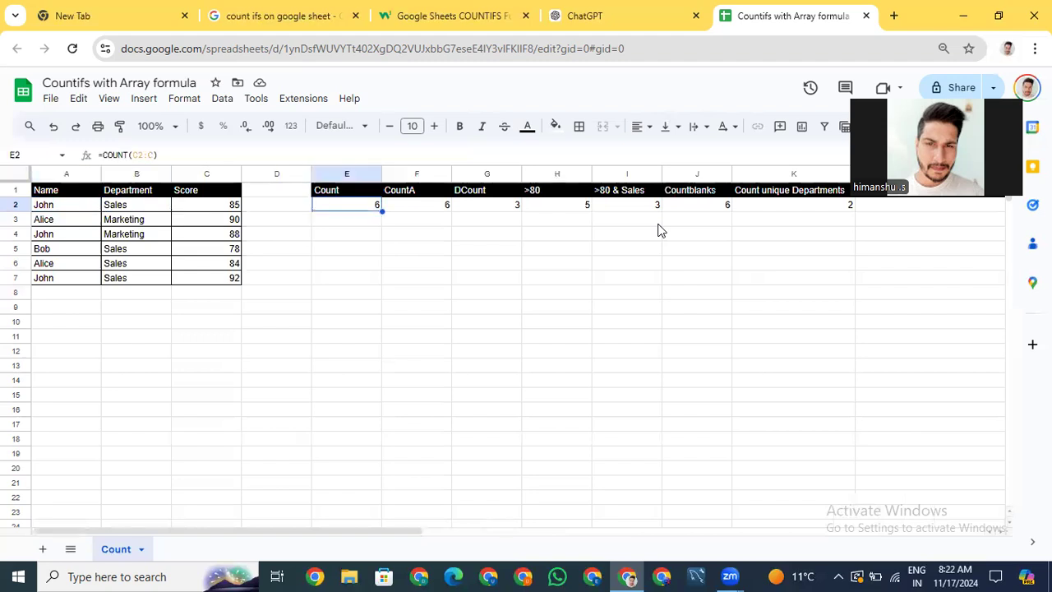
key(Left)
key(Left)
key(Left)
key(Left)
key(Left)
key(Left)
key(Left)
key(Right)
key(Down)
key(Down)
key(Down)
key(Down)
key(Down)
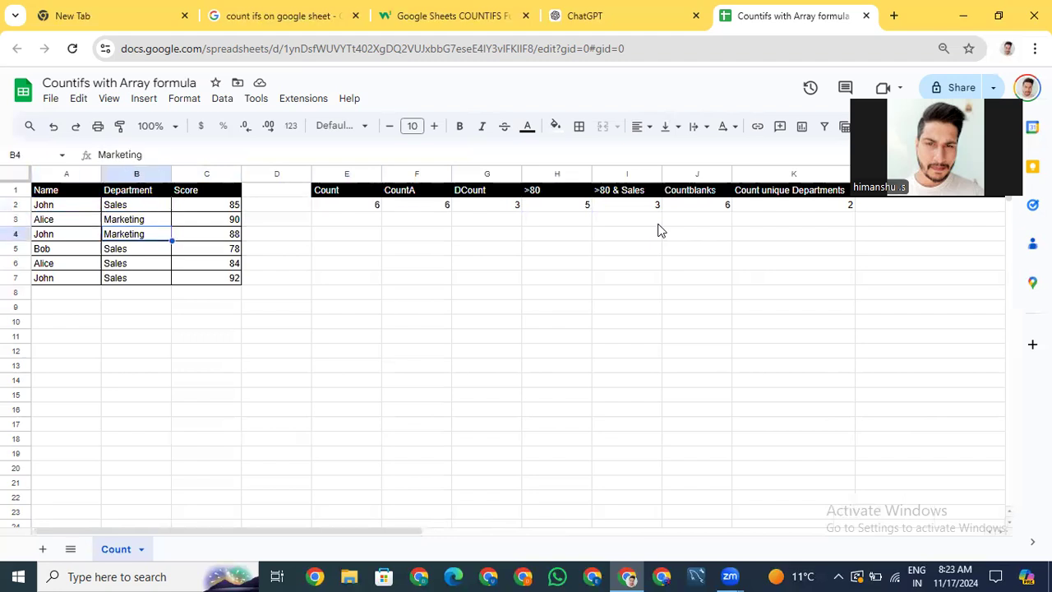
Compare the lower source data rows with their results in the Countifs condition columns.
key(Left)
key(Right)
key(Right)
key(Right)
key(Right)
key(Right)
key(Right)
key(Right)
key(Right)
key(Right)
key(Right)
key(Right)
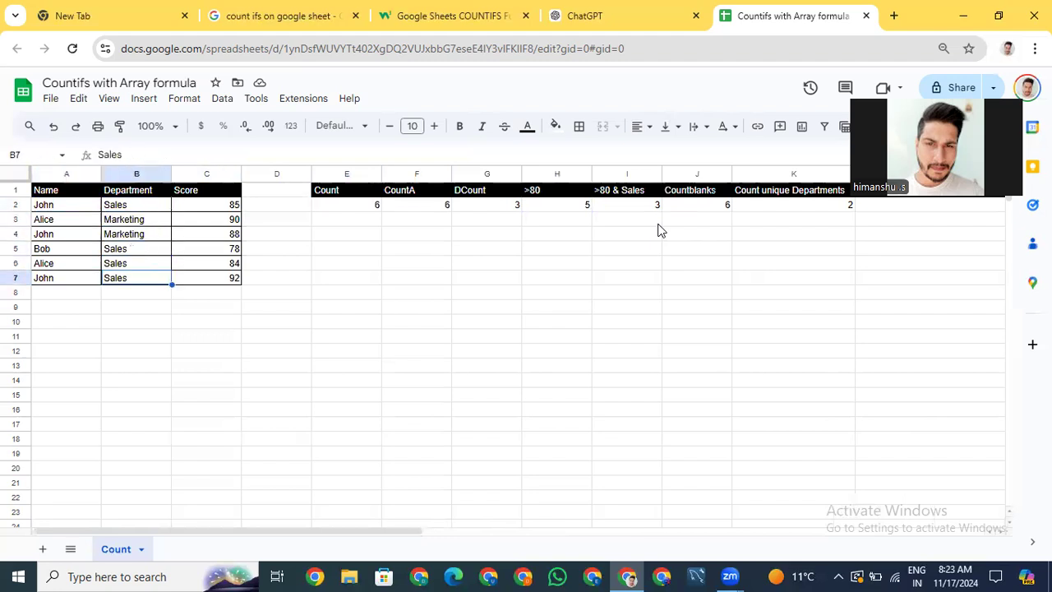
key(Left)
key(Left)
key(Up)
key(Right)
key(Right)
key(Right)
key(Right)
key(Up)
key(Up)
Examine the repeated entries in the Name column and their departments in the source data.
key(Left)
key(Left)
key(Left)
key(Left)
key(Left)
key(Left)
key(Left)
key(Left)
key(Left)
key(Left)
key(Left)
key(Left)
key(Left)
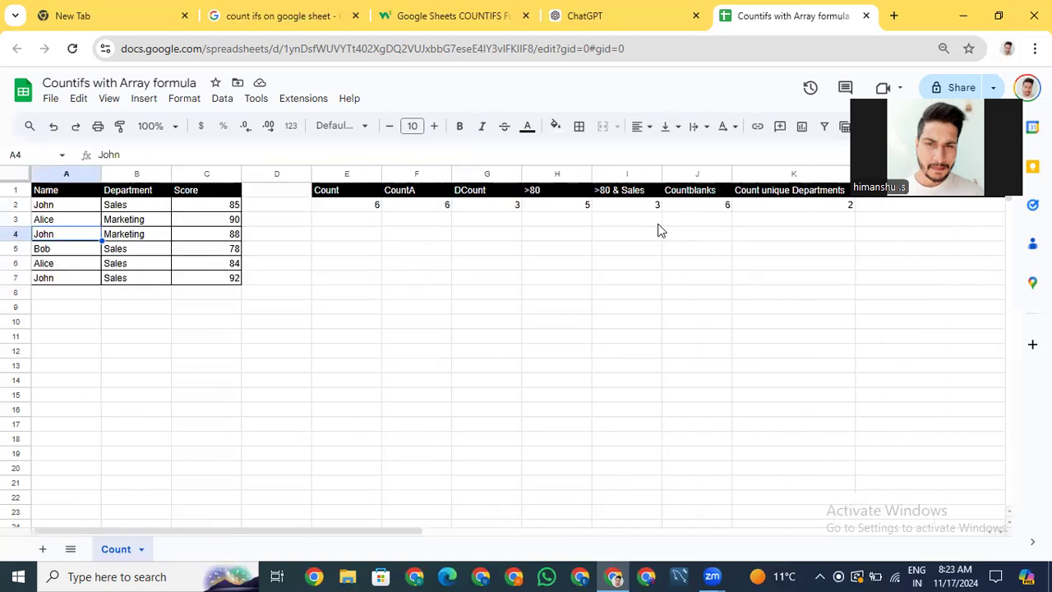
key(Down)
key(Up)
key(Right)
key(Left)
key(Up)
key(Up)
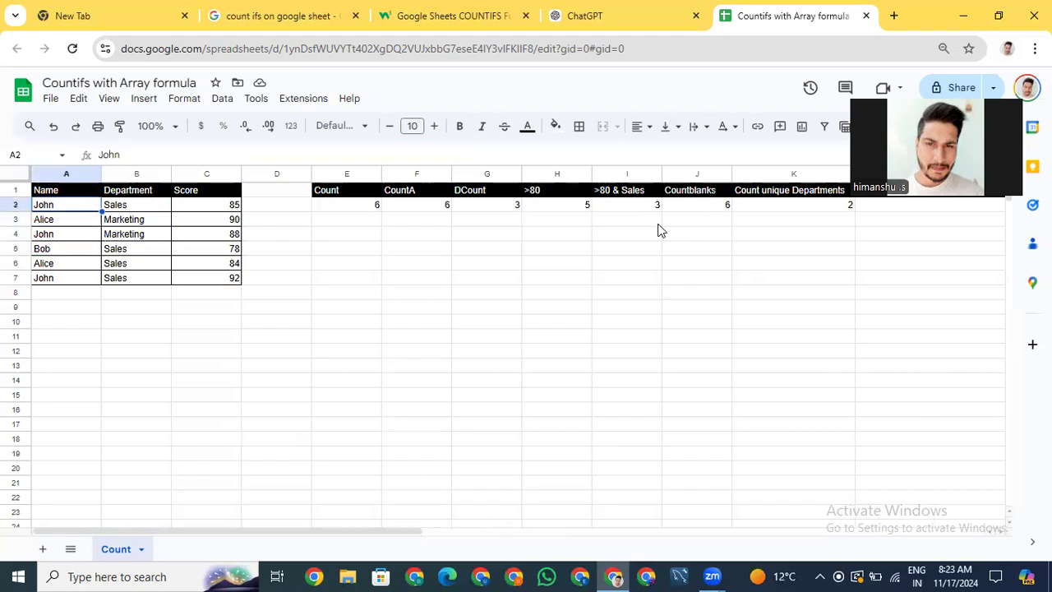
key(Right)
key(Left)
key(Down)
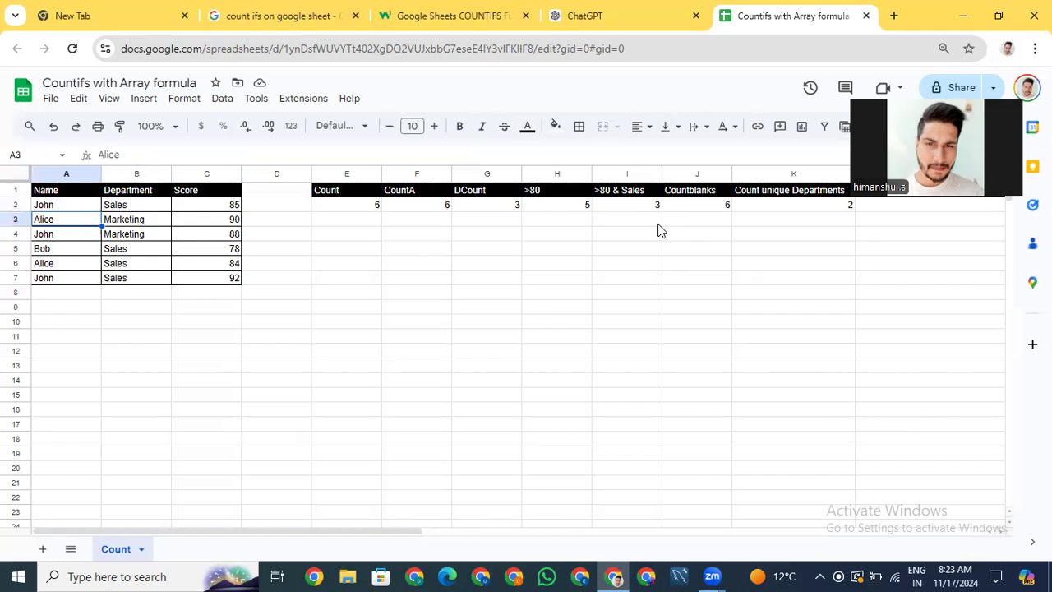
key(Down)
key(Down)
key(Up)
key(Up)
key(Down)
key(Down)
Follow row 5 from the source data across to the Countifs condition results.
key(Right)
key(Right)
key(Right)
key(Right)
key(Right)
key(Right)
key(Right)
key(Right)
key(Right)
key(Right)
key(Right)
key(Right)
key(Right)
key(Right)
key(Right)
key(Right)
key(Right)
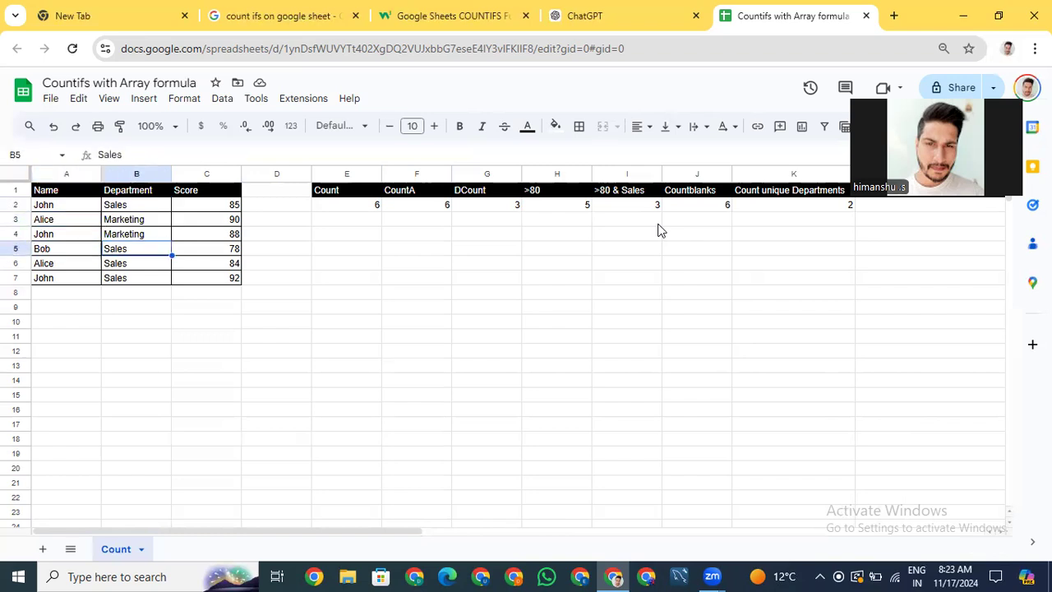
Examine the Countifs condition results in rows 5 and 6 beside the Criteria table.
key(Left)
key(Left)
key(Left)
key(Left)
key(Left)
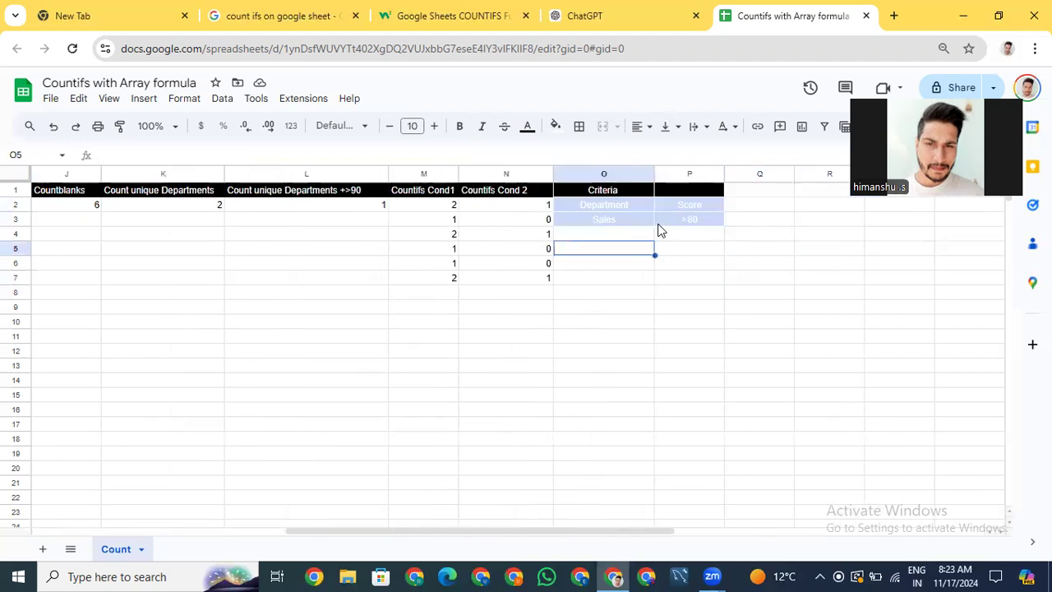
key(Down)
key(Left)
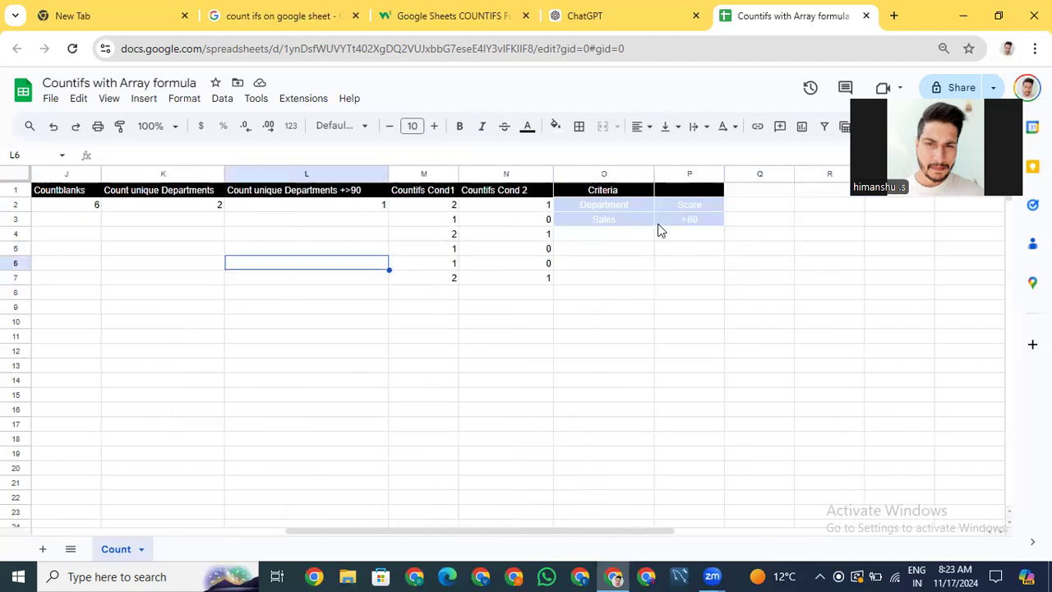
Check the source data's Name and Department entries in the rows up to row 6.
key(Home)
key(Right)
key(Left)
key(Up)
key(Up)
key(Right)
key(Left)
key(Down)
key(Down)
key(Down)
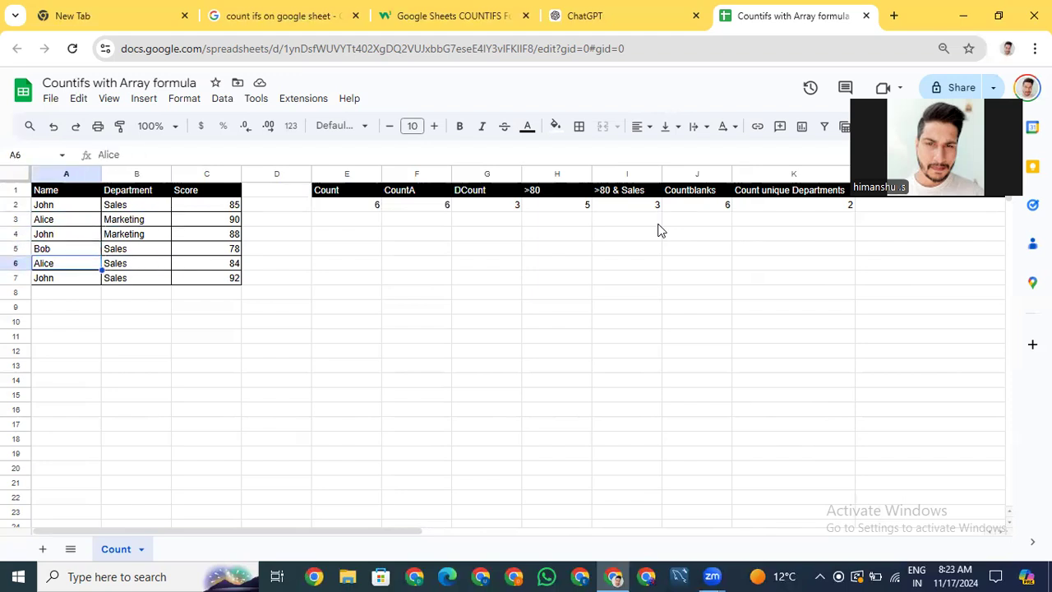
Follow row 6 from the source data across to the Countifs condition results.
key(Right)
key(Right)
key(Right)
key(Right)
key(Right)
key(Right)
key(Right)
key(Right)
key(Right)
key(Right)
key(Right)
key(Right)
key(Right)
key(Right)
key(Right)
key(Right)
key(Right)
key(Right)
key(Right)
key(Right)
key(Right)
key(Left)
key(Left)
key(Left)
key(Left)
key(Left)
key(Left)
key(Left)
key(Left)
key(Left)
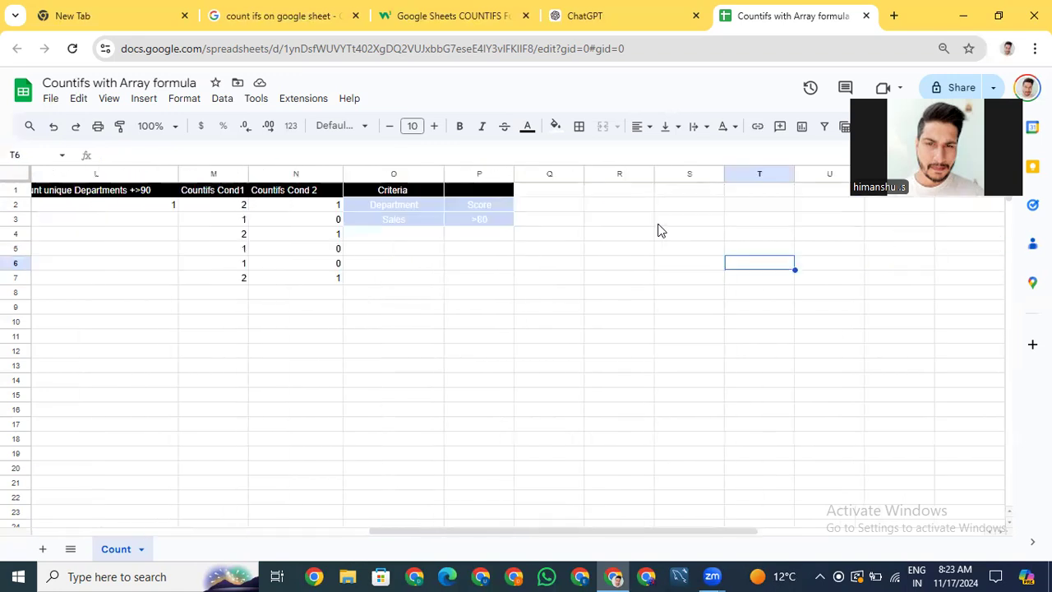
Inspect the ARRAYFORMULA COUNTIFS formulas in M2 and N2, under Countifs Cond1 and Countifs Cond 2.
key(Up)
key(Up)
key(Up)
key(Up)
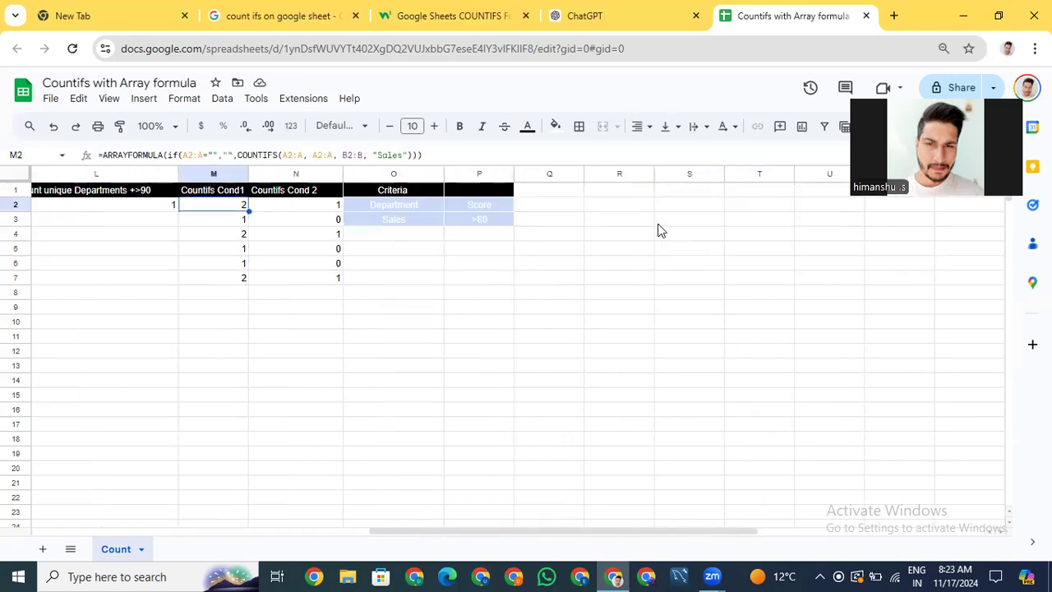
key(Right)
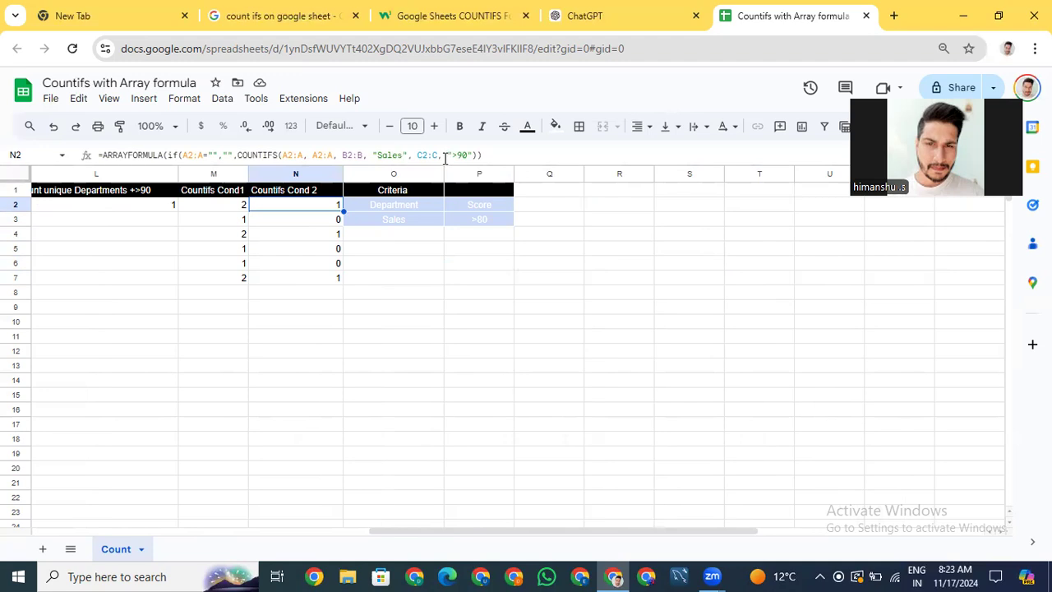
Check the Name, Department and Score source columns used by the Countifs Cond 2 formula, from row 2 down to row 7.
key(Down)
key(Up)
key(Left)
key(Left)
key(Left)
key(Left)
key(Left)
key(Left)
key(Left)
key(Left)
key(Left)
key(Left)
key(Left)
key(Left)
key(Left)
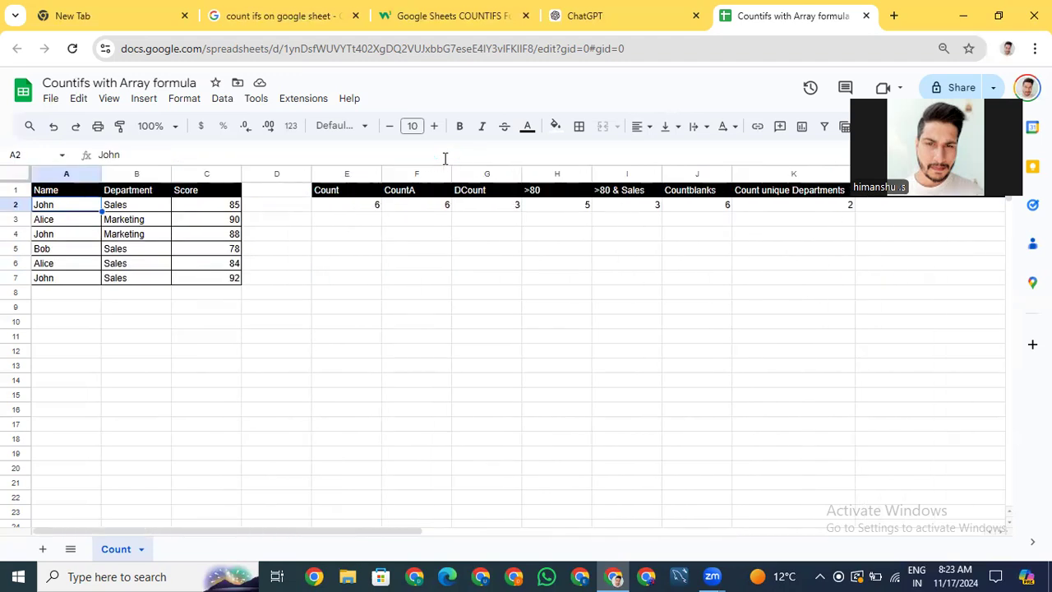
key(Right)
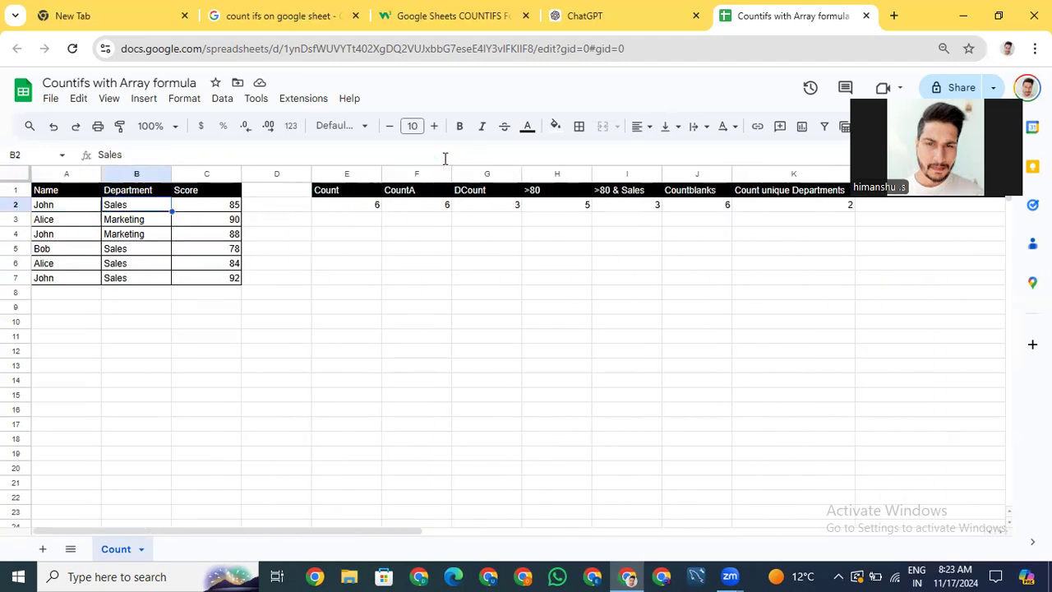
key(Down)
key(Down)
key(Down)
key(Down)
key(Down)
key(Left)
key(Right)
key(Right)
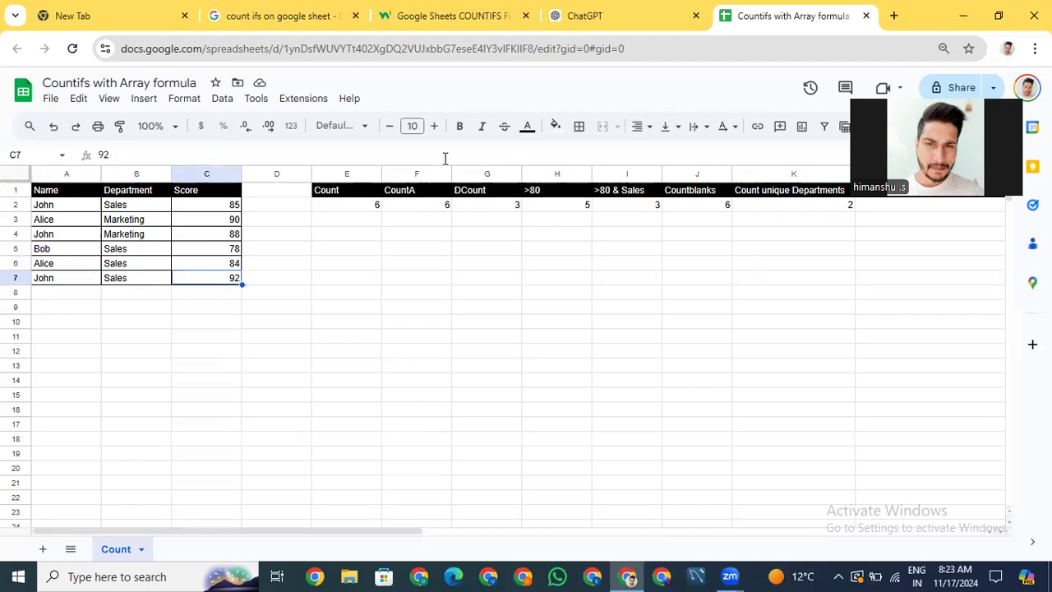
Compare the row 7 source data with the results in the Countifs Cond1 and Countifs Cond 2 columns.
key(Right)
key(Right)
key(Right)
key(Right)
key(Right)
key(Right)
key(Right)
key(Right)
key(Right)
key(Right)
key(Right)
key(Right)
key(Right)
key(Right)
key(Right)
key(Up)
key(Up)
key(Up)
key(Up)
key(Up)
key(Up)
key(Left)
key(Left)
key(Left)
key(Down)
key(Left)
key(Down)
key(Down)
key(Down)
key(Down)
key(Right)
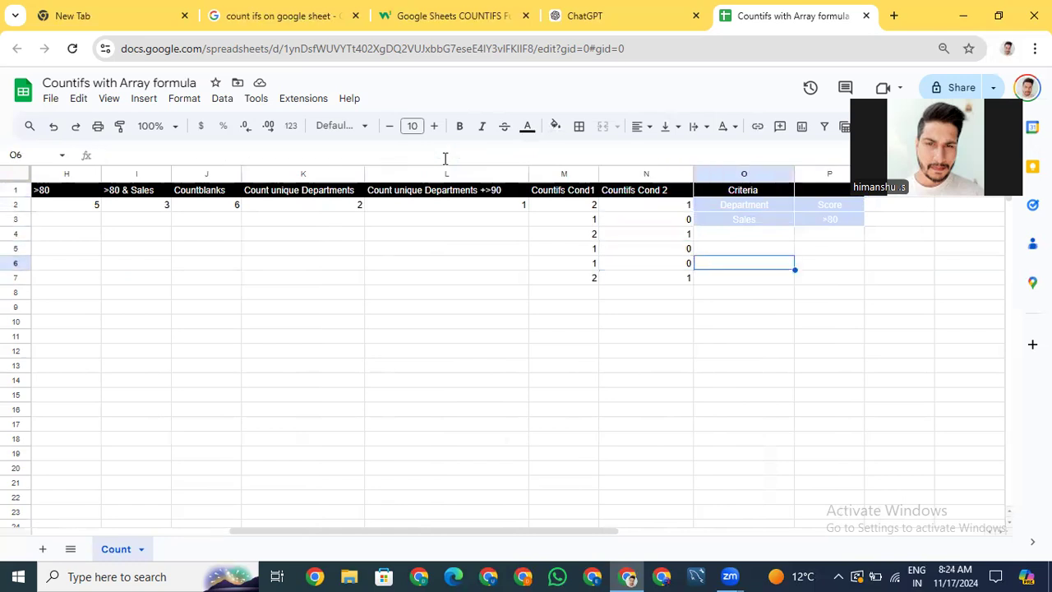
Trace row 4 from the Countifs condition results back to its entry in the Name column.
key(Right)
key(Up)
key(Up)
key(Right)
key(Right)
key(Left)
key(Left)
key(Left)
key(Left)
key(Left)
key(Left)
key(Left)
key(Left)
key(Left)
key(Left)
key(Left)
key(Left)
key(Left)
key(Left)
key(Left)
key(Left)
key(Left)
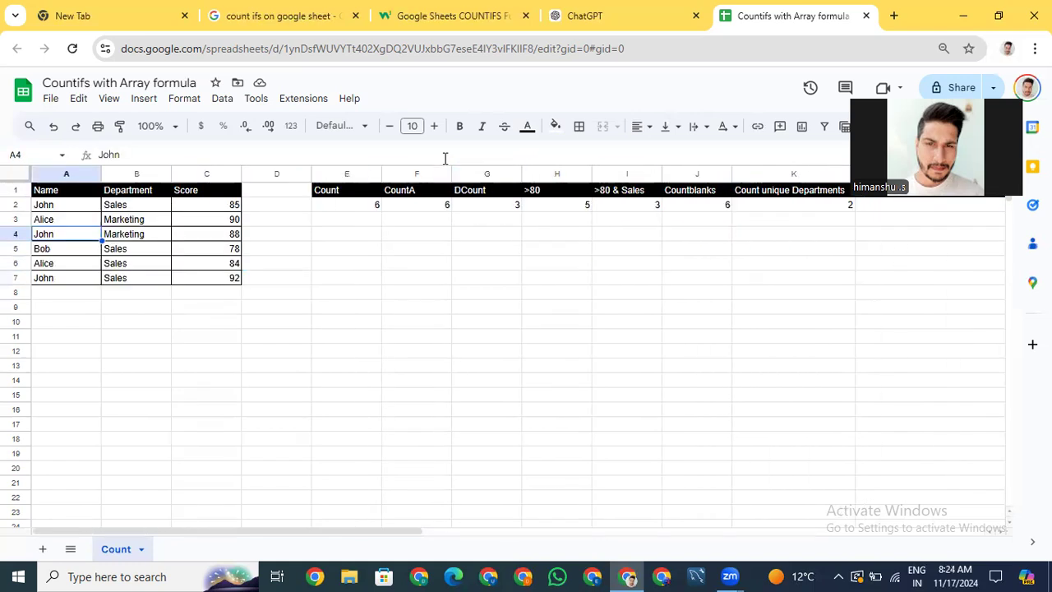